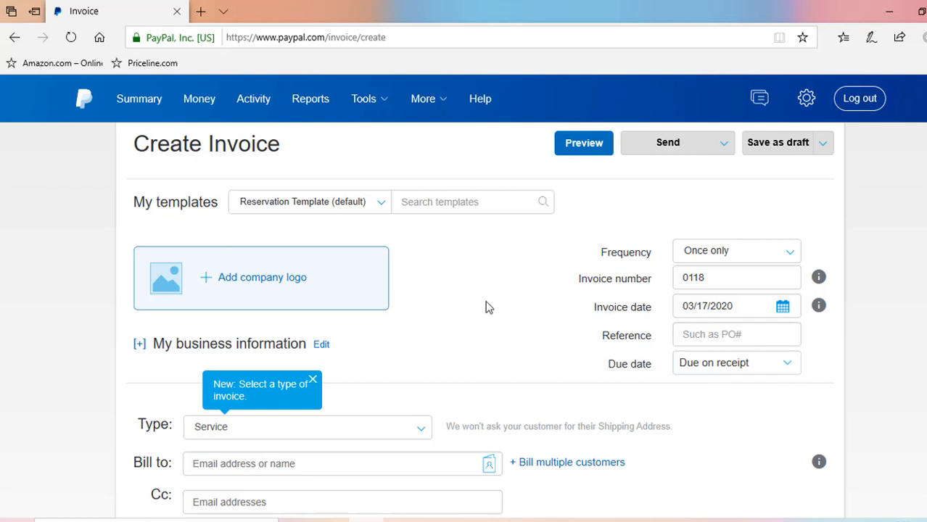
Bill the invoice to the customer by entering their e-mail and choosing the matching contact
{"action": "scroll", "coordinate": [488, 308], "scroll_direction": "down", "scroll_amount": 3}
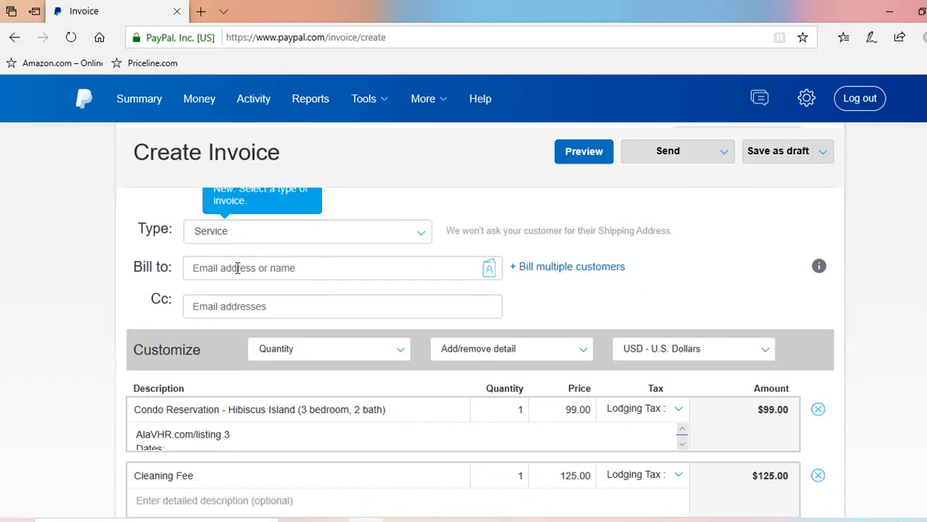
{"action": "left_click", "coordinate": [237, 268]}
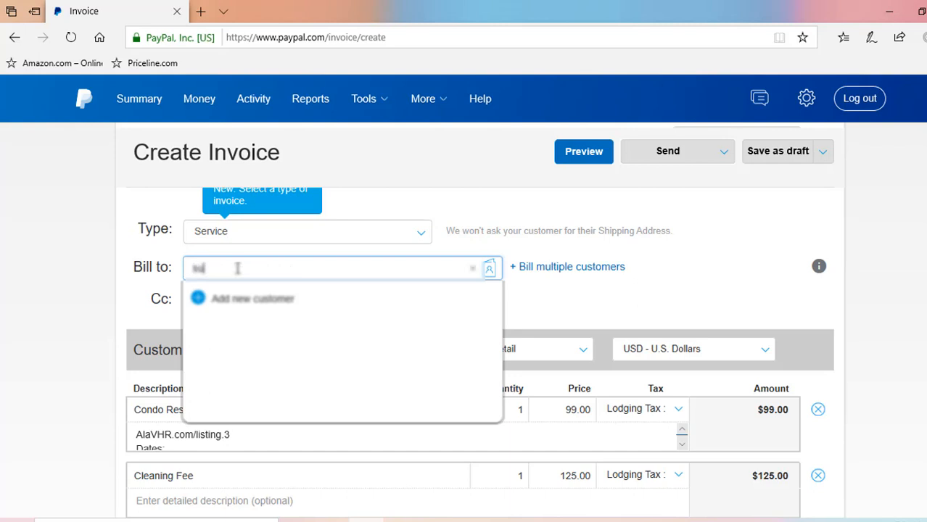
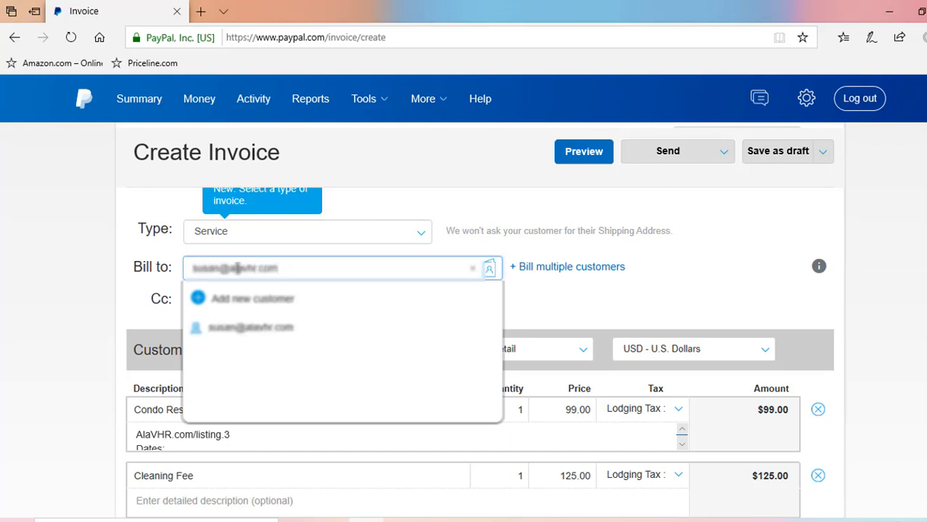
{"action": "left_click", "coordinate": [253, 328]}
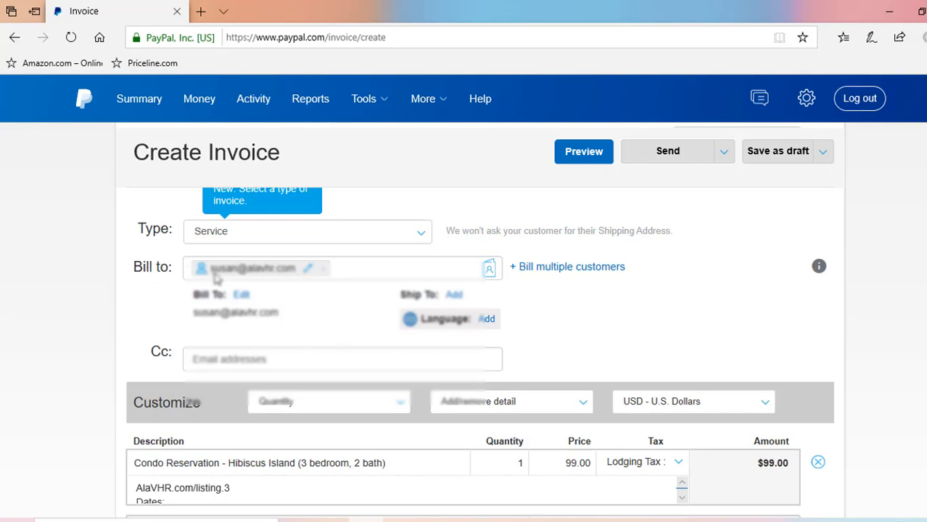
Add the customer's first name, last name and phone number to the recipient details and save
{"action": "left_click", "coordinate": [243, 297]}
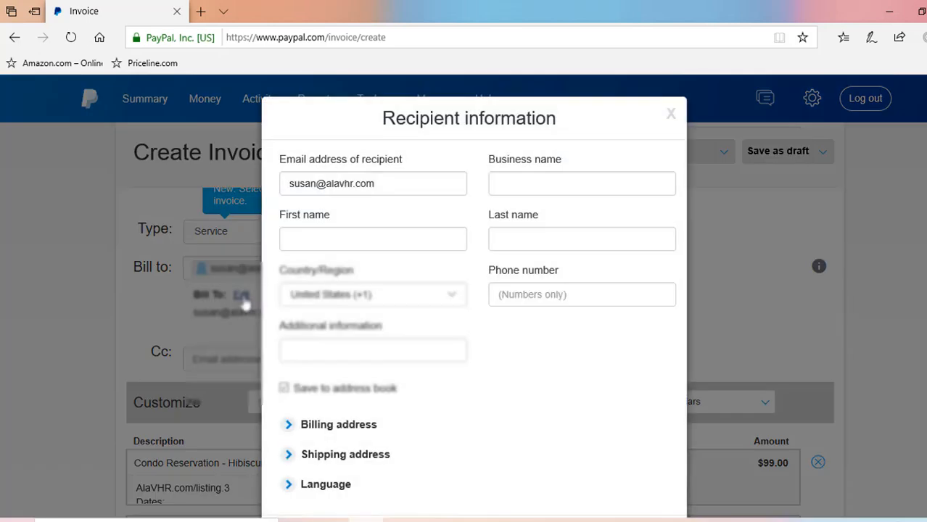
{"action": "left_click", "coordinate": [321, 234]}
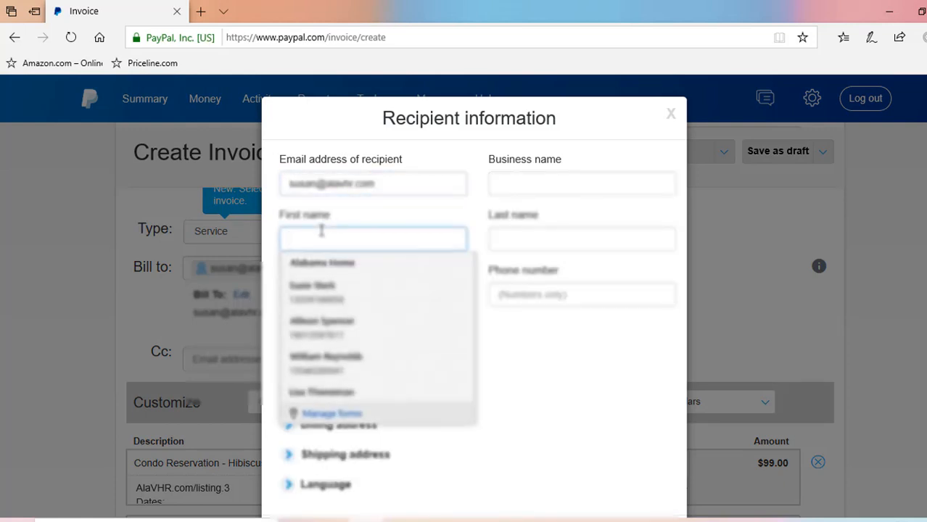
{"action": "type", "text": "Susan"}
{"action": "key", "text": "Tab"}
{"action": "key", "text": "Return"}
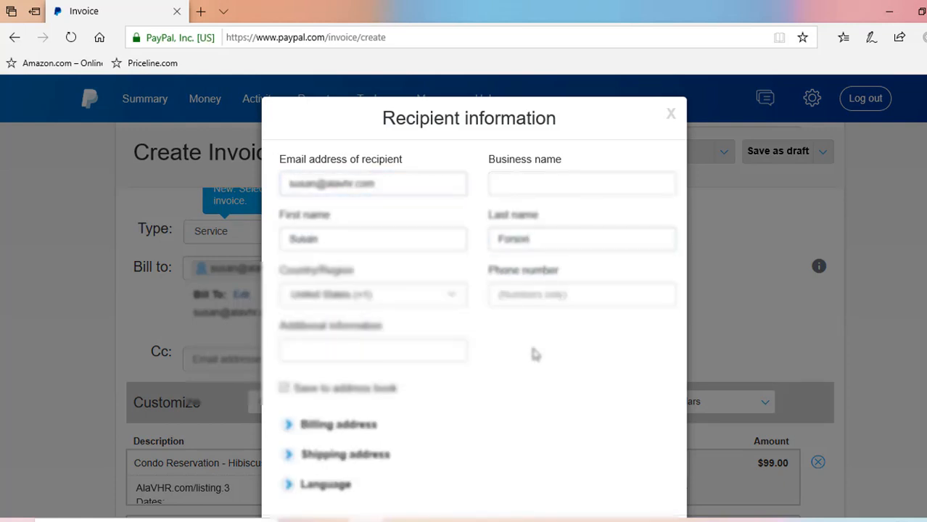
{"action": "left_click", "coordinate": [529, 293]}
{"action": "left_click", "coordinate": [524, 432]}
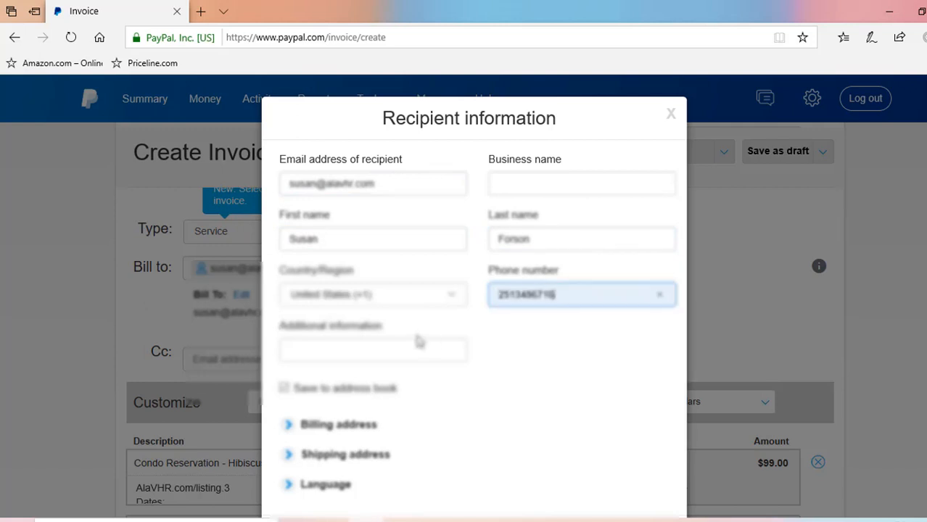
{"action": "left_click", "coordinate": [405, 344]}
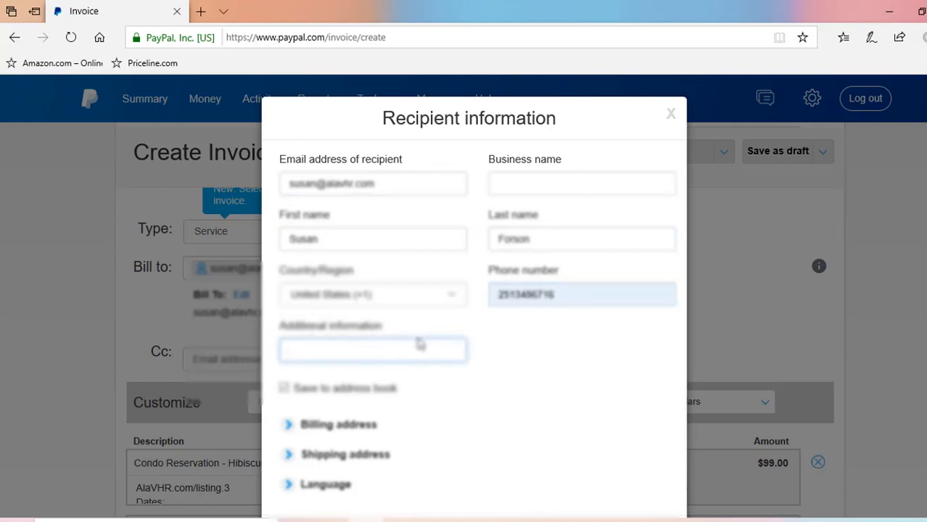
{"action": "scroll", "coordinate": [504, 352], "scroll_direction": "down", "scroll_amount": 2}
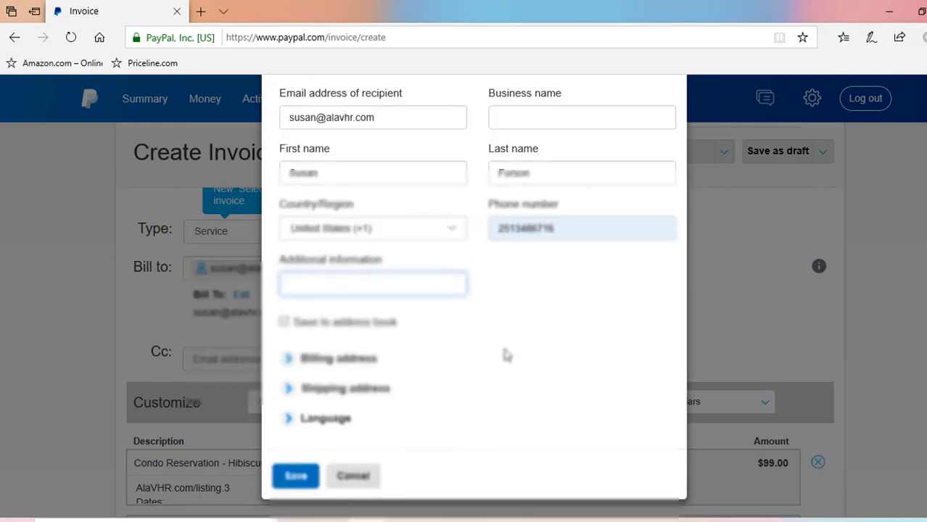
{"action": "left_click", "coordinate": [292, 476]}
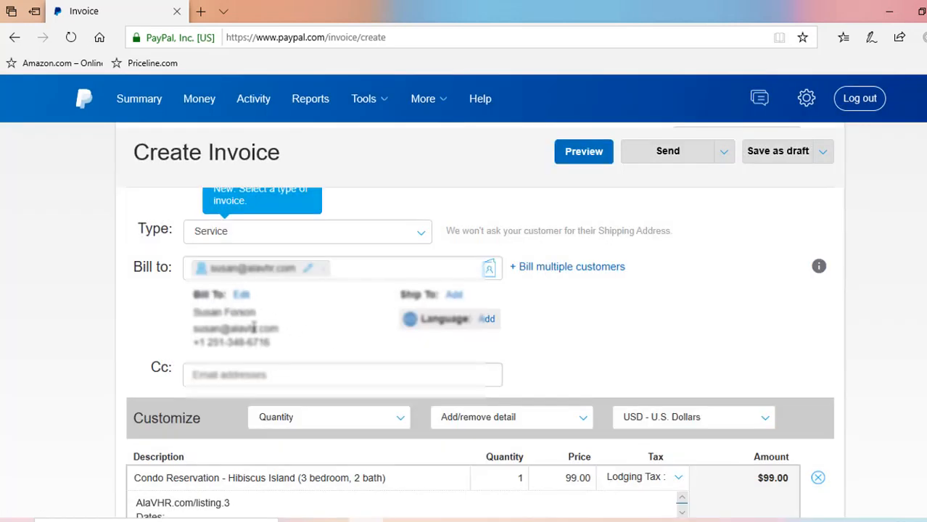
Price the Condo Reservation at 1500 and add the dates 6/1/20 - 6/8/20 to its description
{"action": "scroll", "coordinate": [823, 367], "scroll_direction": "down", "scroll_amount": 3}
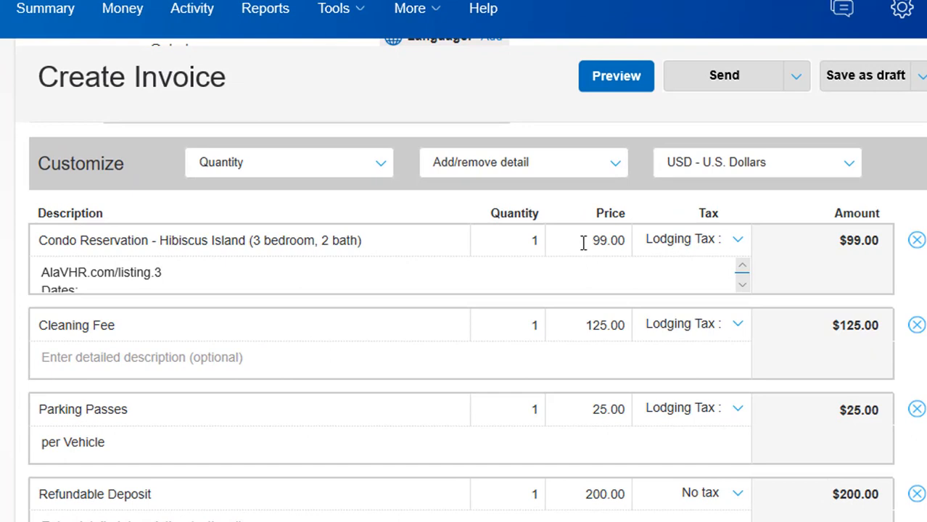
{"action": "left_click", "coordinate": [603, 244]}
{"action": "type", "text": "1500"}
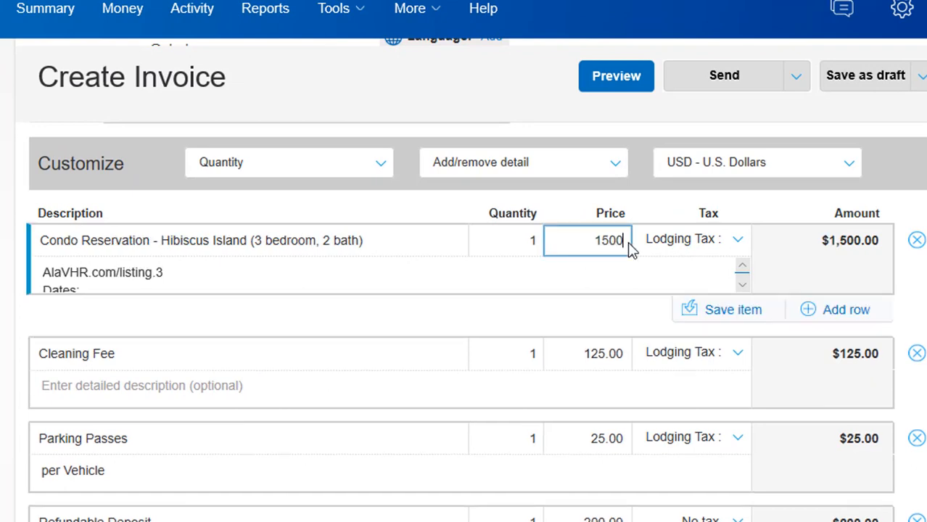
{"action": "left_click", "coordinate": [279, 276]}
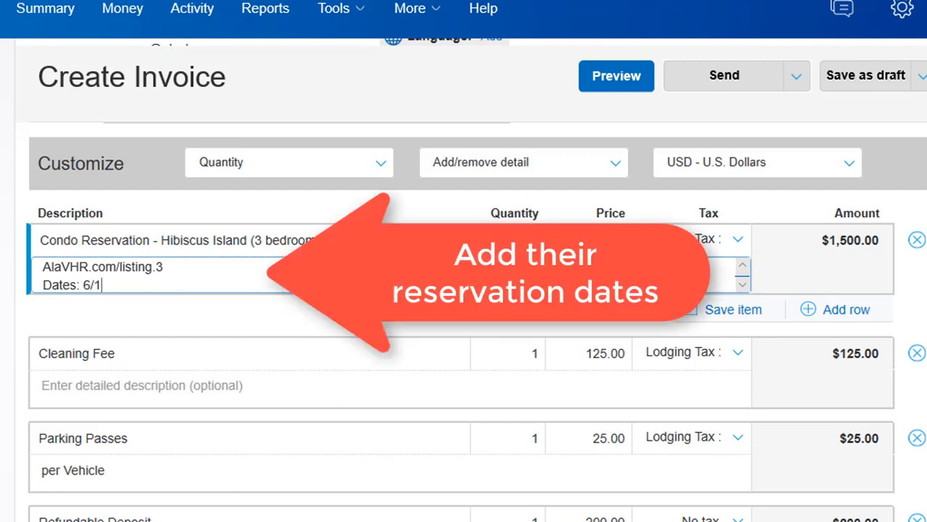
{"action": "type", "text": "/20 - 6/8/20"}
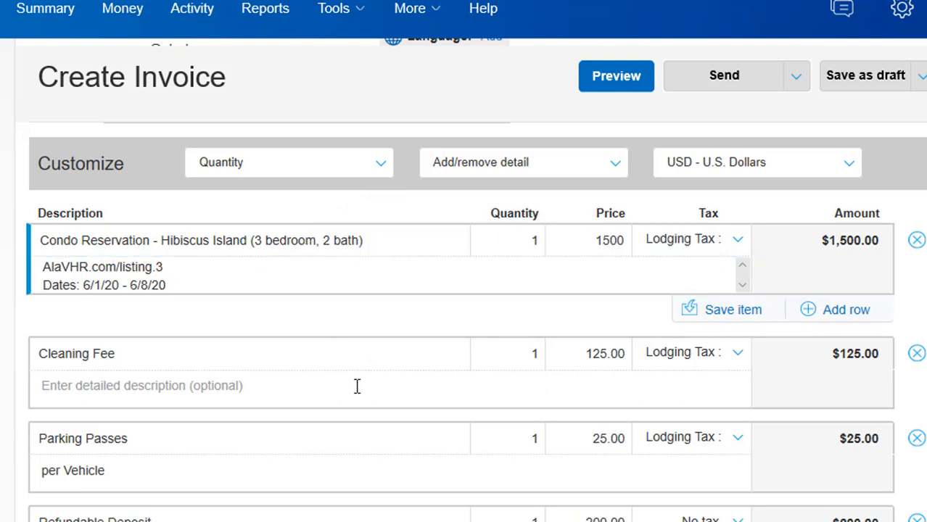
Change the Parking Passes quantity to 2, bringing the subtotal to $1,875.00
{"action": "scroll", "coordinate": [278, 358], "scroll_direction": "down", "scroll_amount": 1}
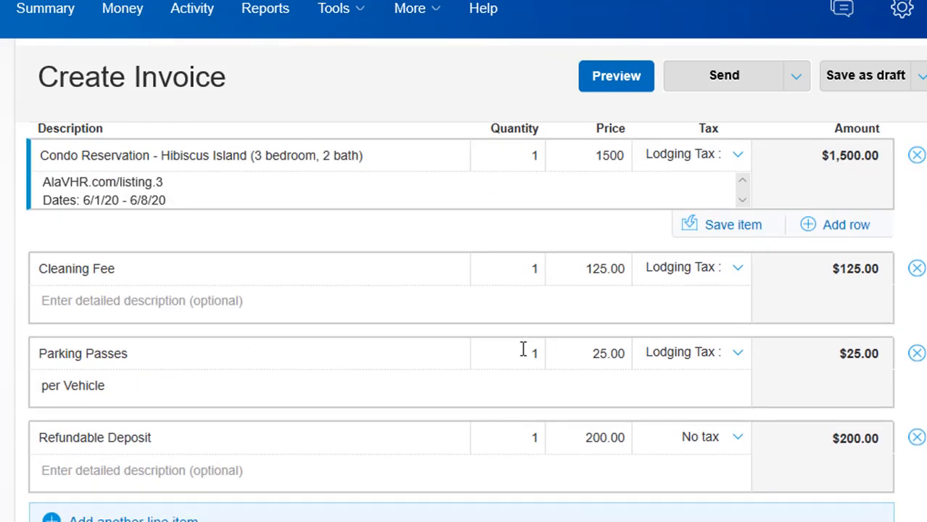
{"action": "left_click", "coordinate": [520, 354]}
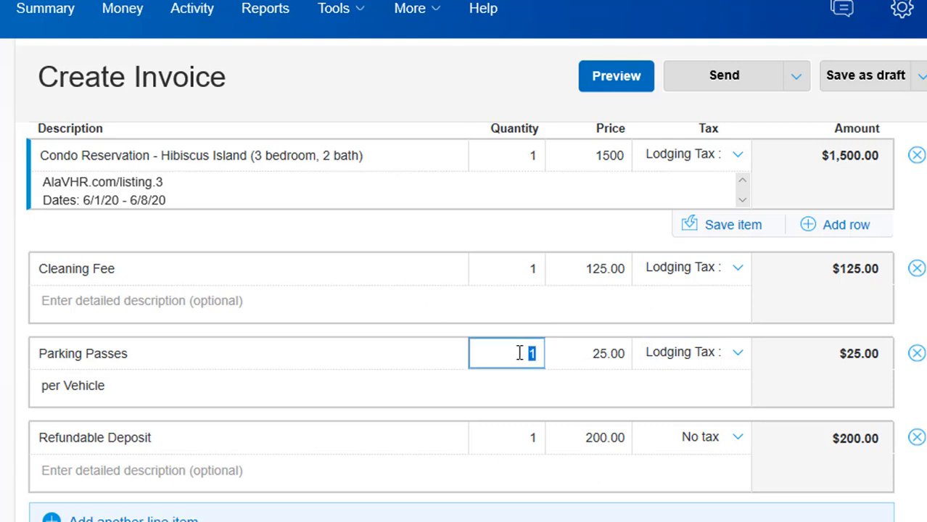
{"action": "type", "text": "2"}
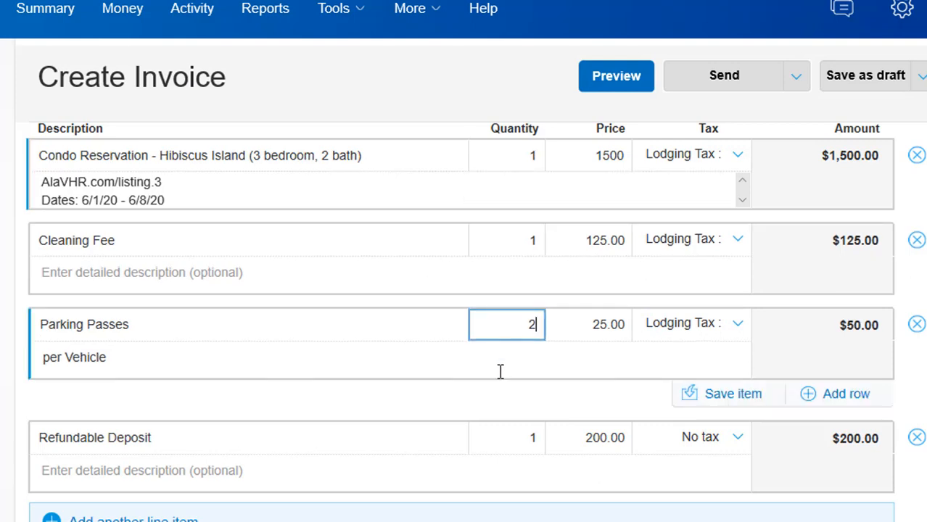
{"action": "left_click", "coordinate": [430, 363]}
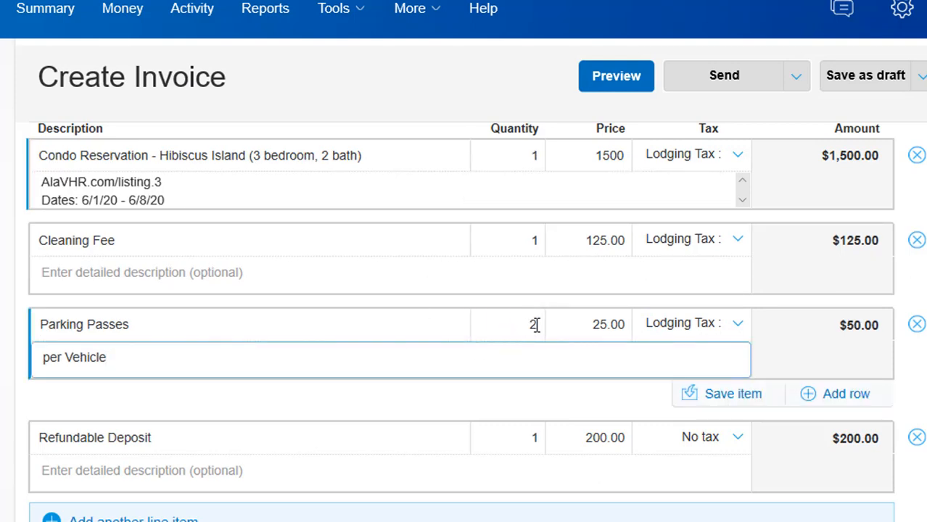
{"action": "scroll", "coordinate": [398, 385], "scroll_direction": "down", "scroll_amount": 1}
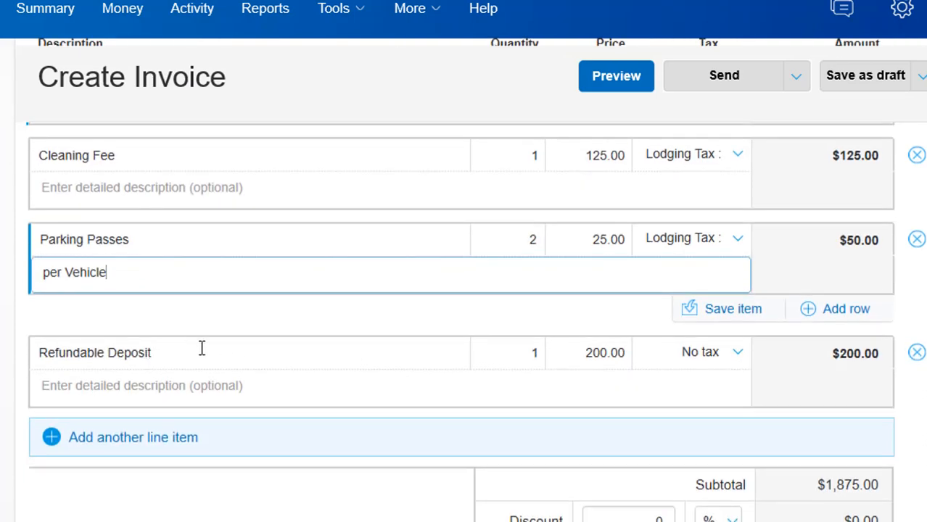
{"action": "scroll", "coordinate": [460, 290], "scroll_direction": "down", "scroll_amount": 1}
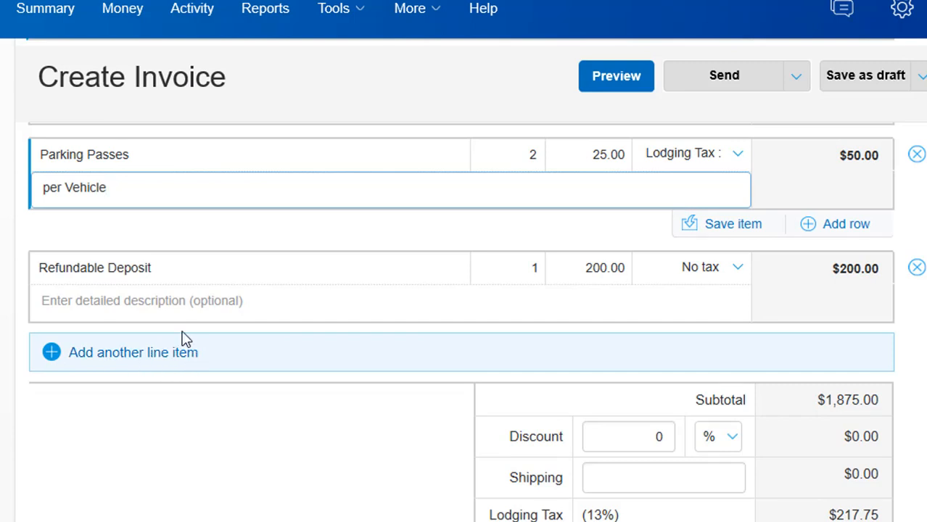
Add a Pet Fee line item and move Refundable Deposit ($200.00) into a new row after it
{"action": "left_click", "coordinate": [52, 354]}
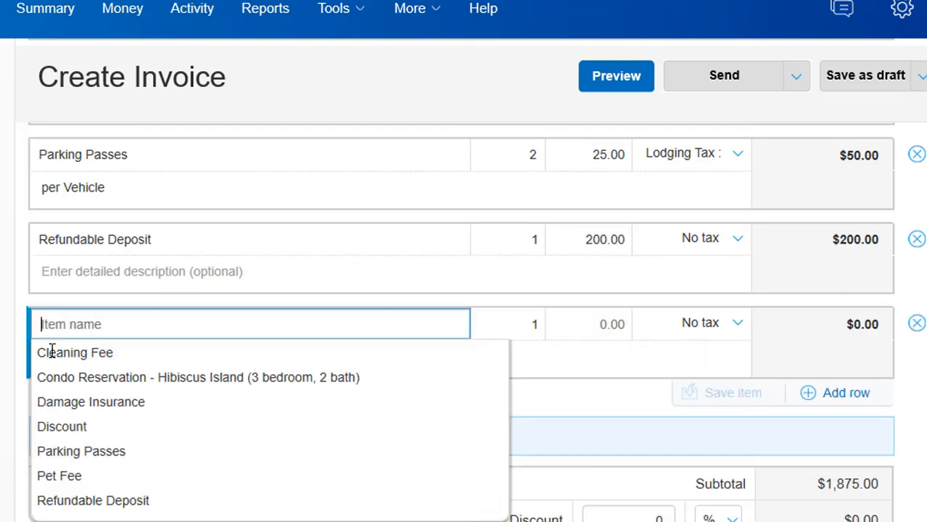
{"action": "left_click", "coordinate": [71, 484]}
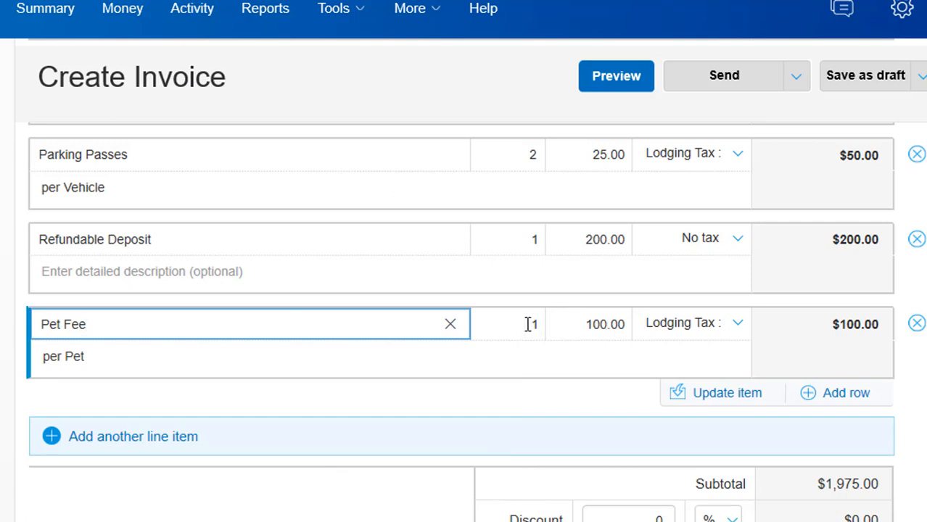
{"action": "left_click", "coordinate": [134, 437]}
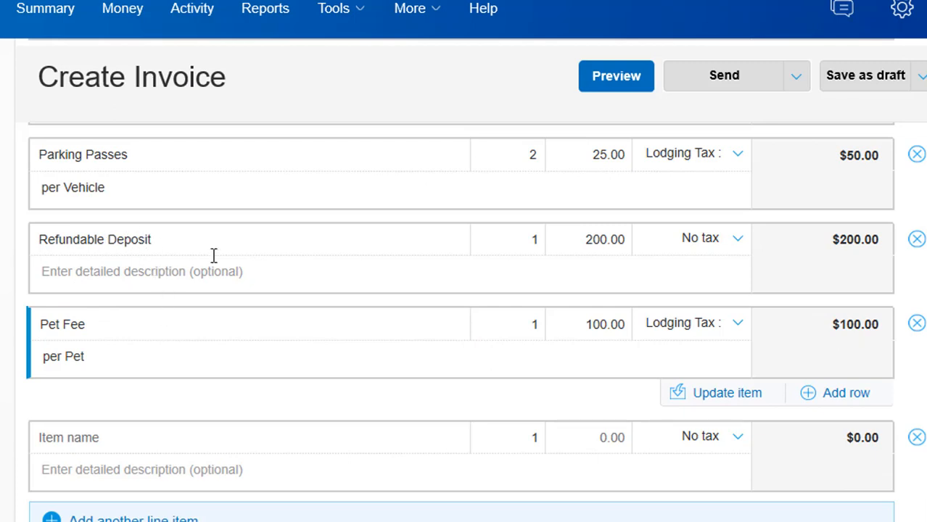
{"action": "left_click", "coordinate": [917, 240]}
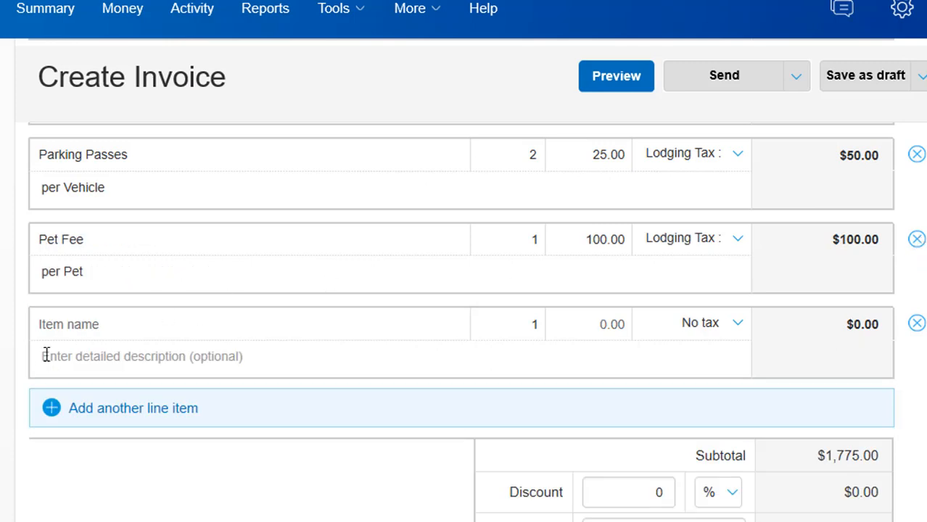
{"action": "left_click", "coordinate": [69, 326]}
{"action": "left_click", "coordinate": [87, 501]}
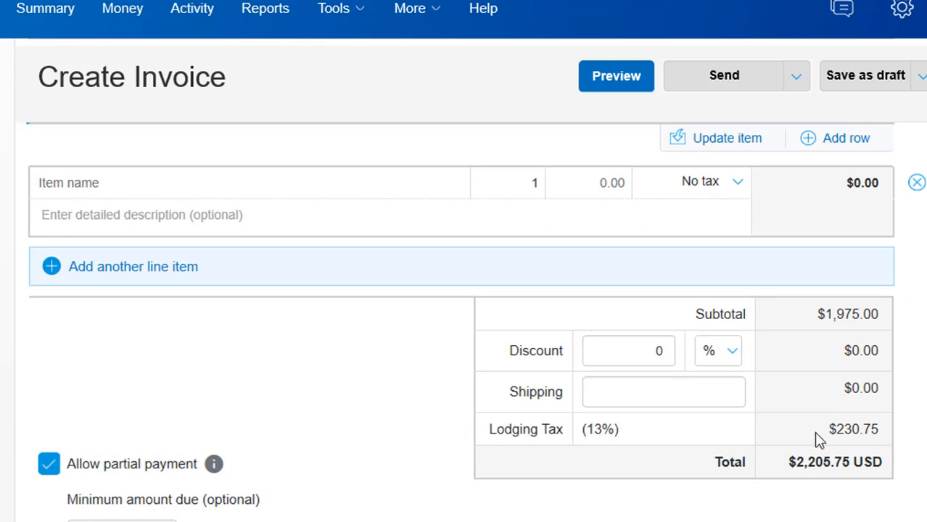
{"action": "scroll", "coordinate": [756, 230], "scroll_direction": "up", "scroll_amount": 4}
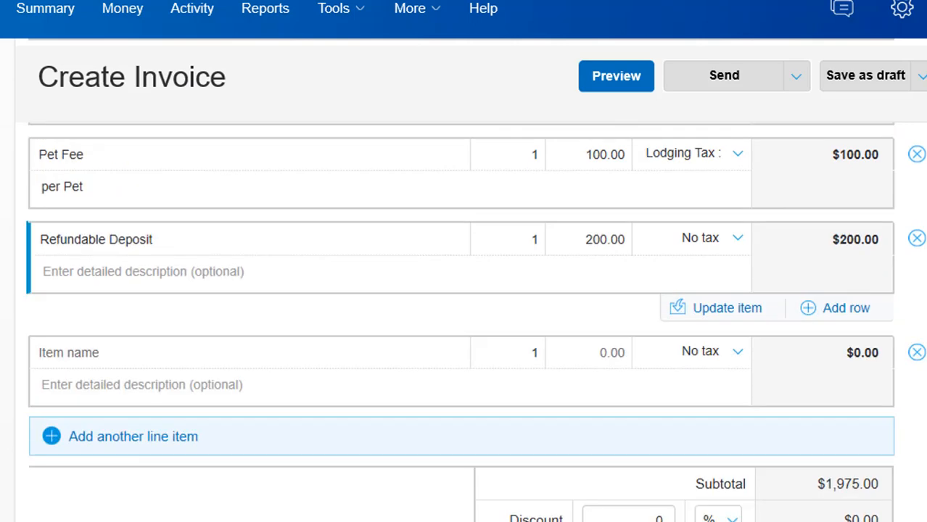
{"action": "scroll", "coordinate": [657, 166], "scroll_direction": "up", "scroll_amount": 1}
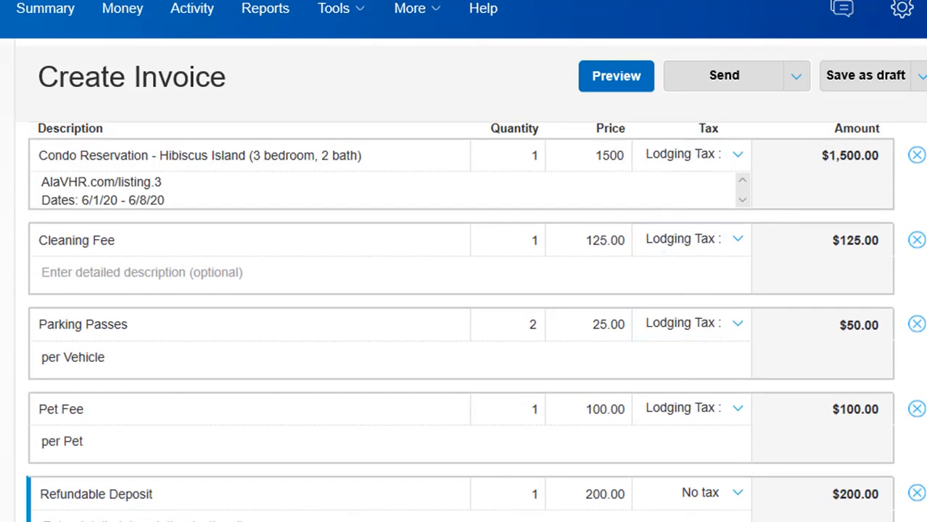
{"action": "scroll", "coordinate": [464, 291], "scroll_direction": "down", "scroll_amount": 5}
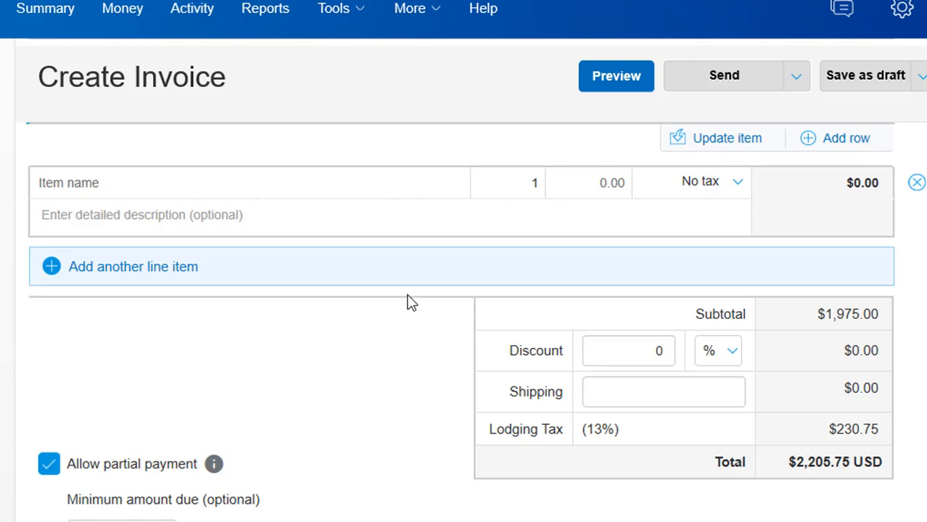
{"action": "scroll", "coordinate": [410, 303], "scroll_direction": "up", "scroll_amount": 2}
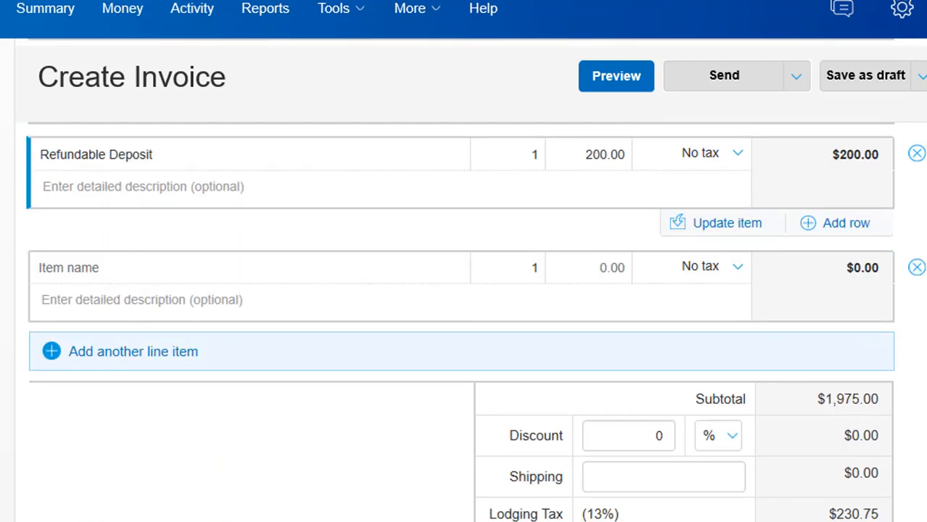
{"action": "scroll", "coordinate": [444, 245], "scroll_direction": "up", "scroll_amount": 7}
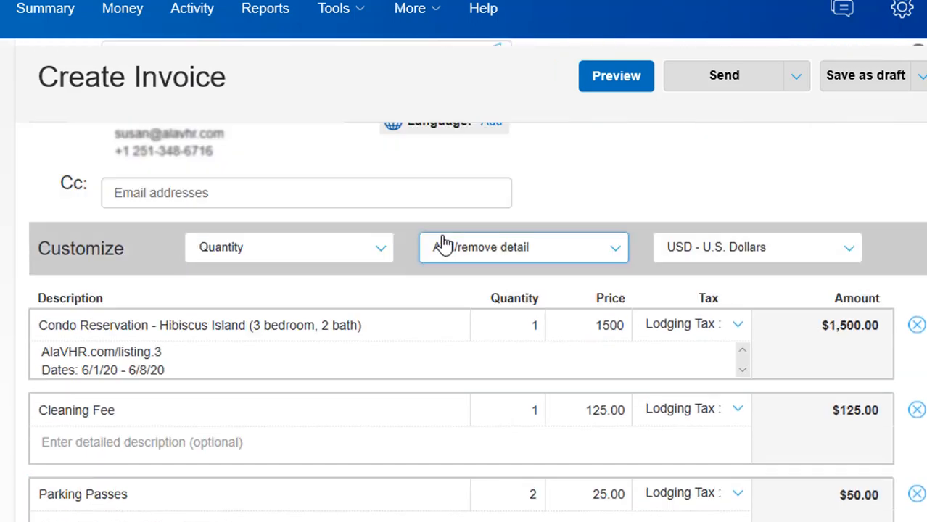
Turn on the Item discount detail for invoice line items
{"action": "left_click", "coordinate": [615, 254]}
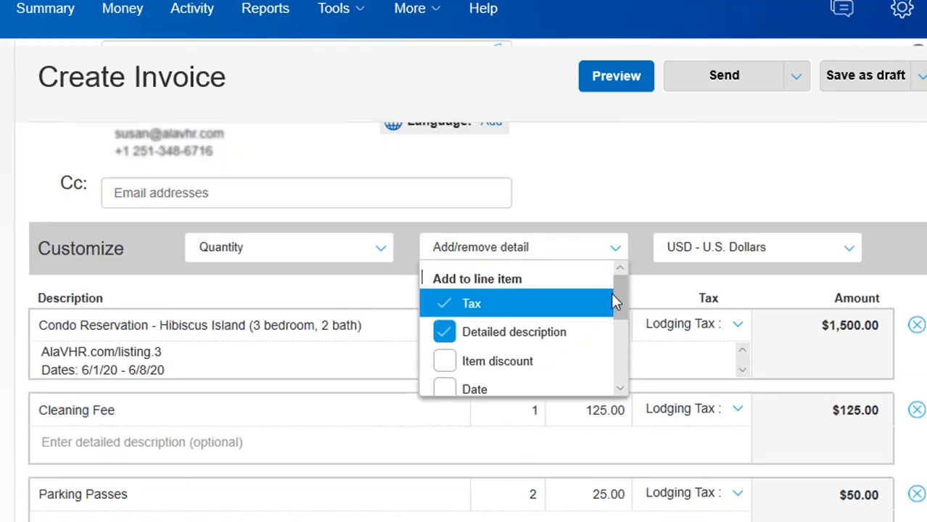
{"action": "left_click", "coordinate": [446, 363]}
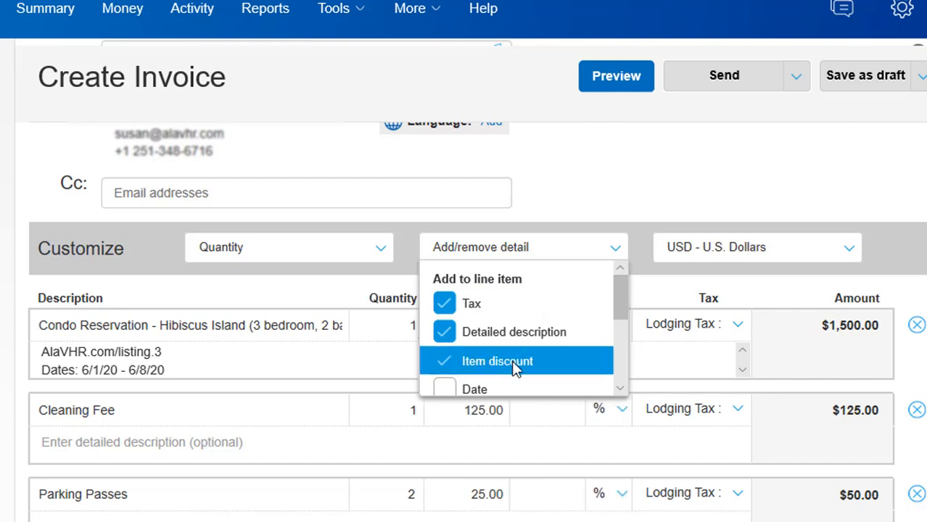
{"action": "left_click", "coordinate": [922, 301]}
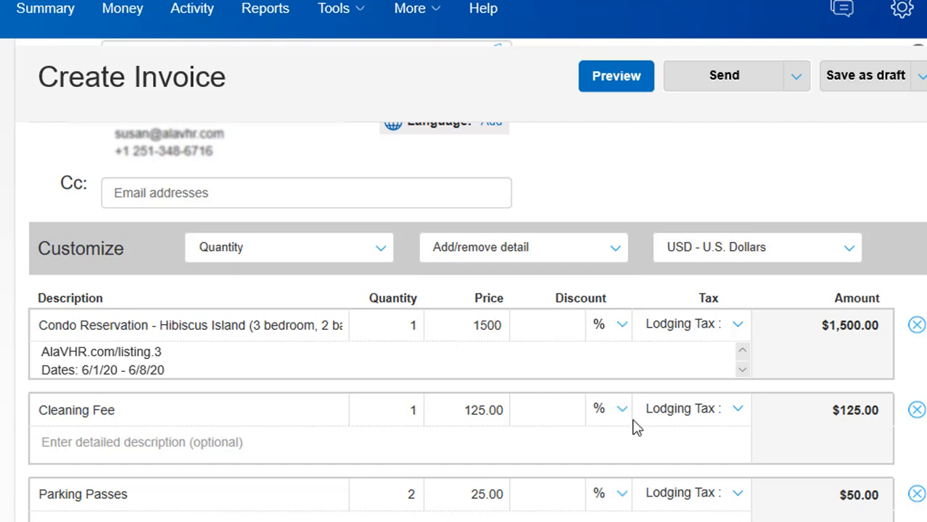
Give the Condo Reservation line a flat $150 discount instead of a percentage
{"action": "left_click", "coordinate": [553, 322]}
{"action": "type", "text": "10"}
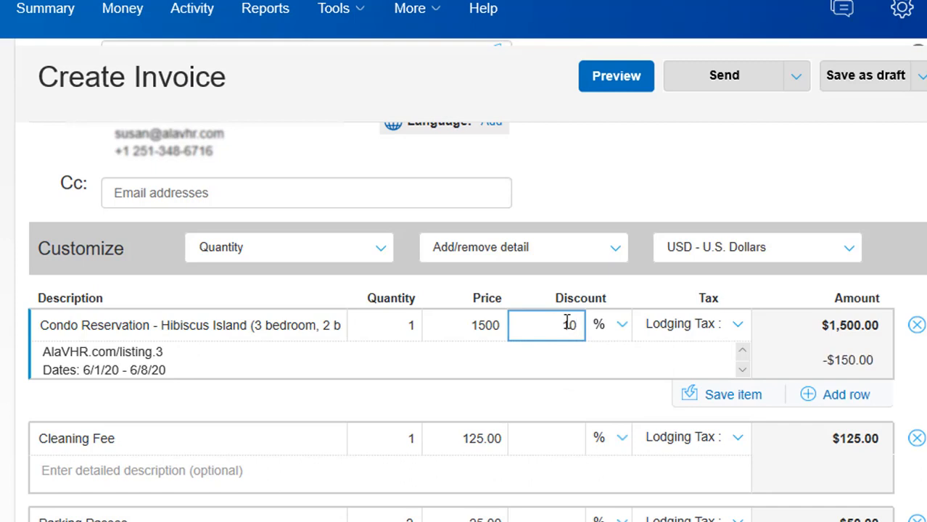
{"action": "left_click", "coordinate": [629, 334]}
{"action": "left_click", "coordinate": [622, 329]}
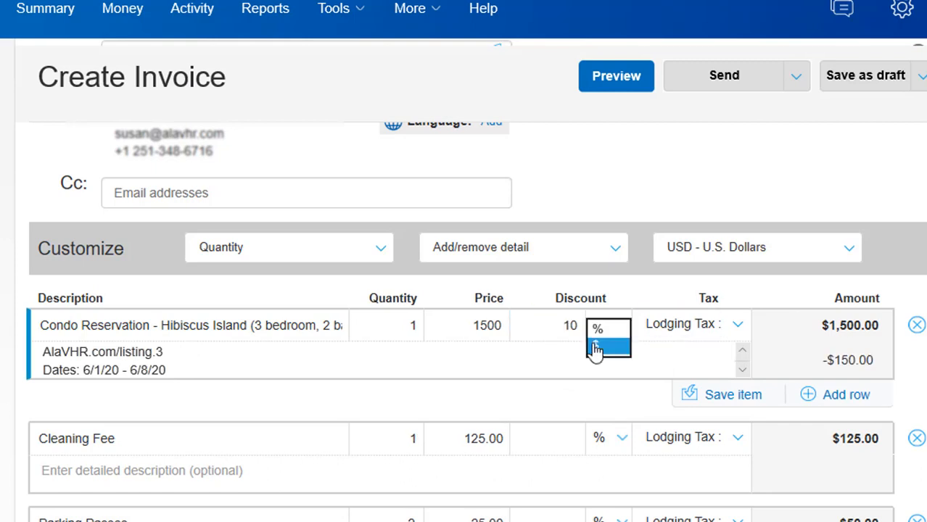
{"action": "left_click", "coordinate": [599, 348]}
{"action": "left_click_drag", "start_coordinate": [574, 322], "coordinate": [513, 321]}
{"action": "type", "text": "150"}
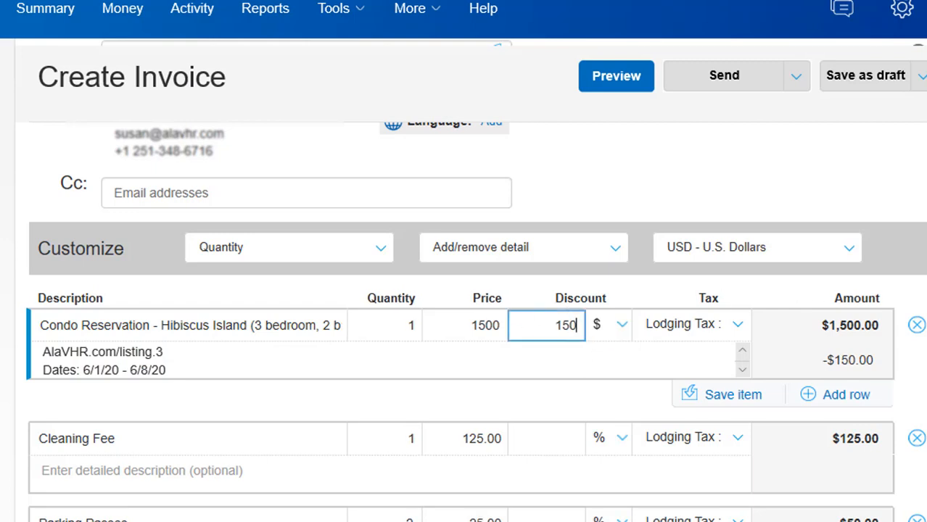
{"action": "left_click", "coordinate": [923, 270]}
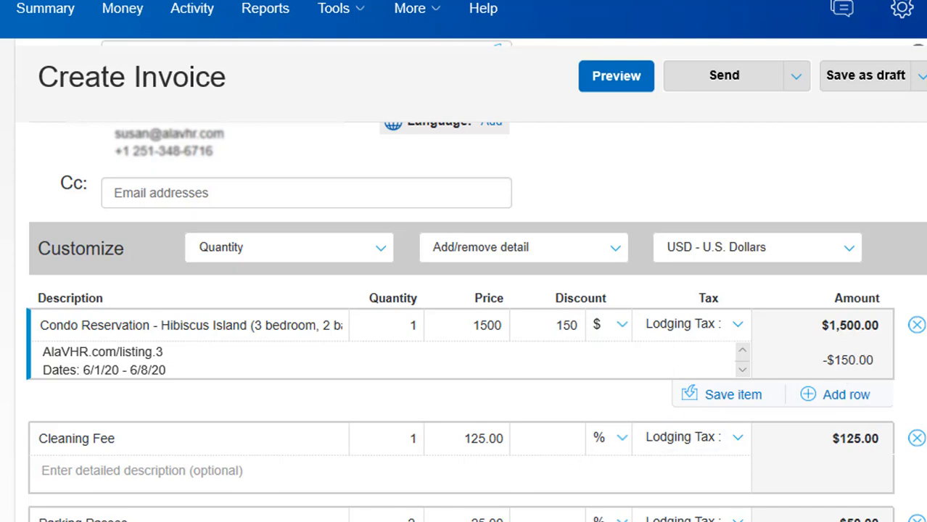
Switch off the Shipping and Invoice discount details, leaving the per-item discount in place
{"action": "scroll", "coordinate": [465, 326], "scroll_direction": "down", "scroll_amount": 1}
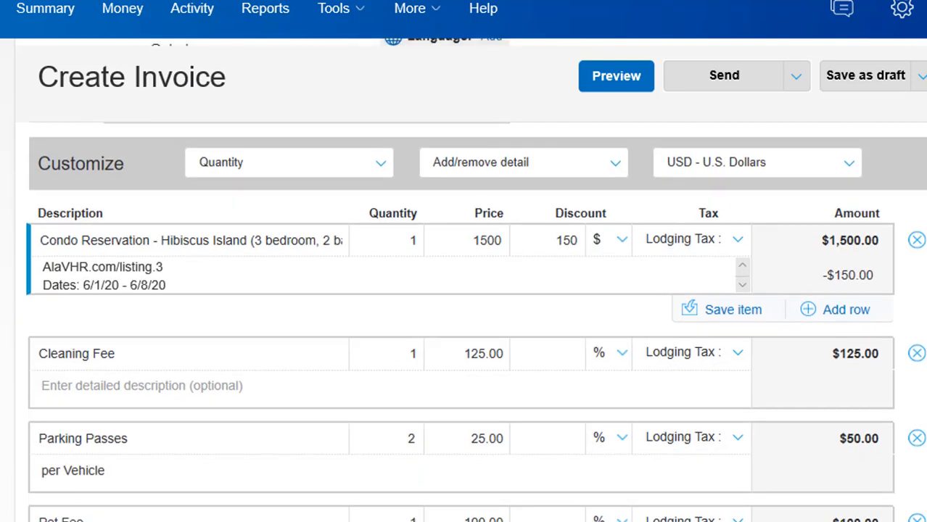
{"action": "scroll", "coordinate": [370, 203], "scroll_direction": "down", "scroll_amount": 4}
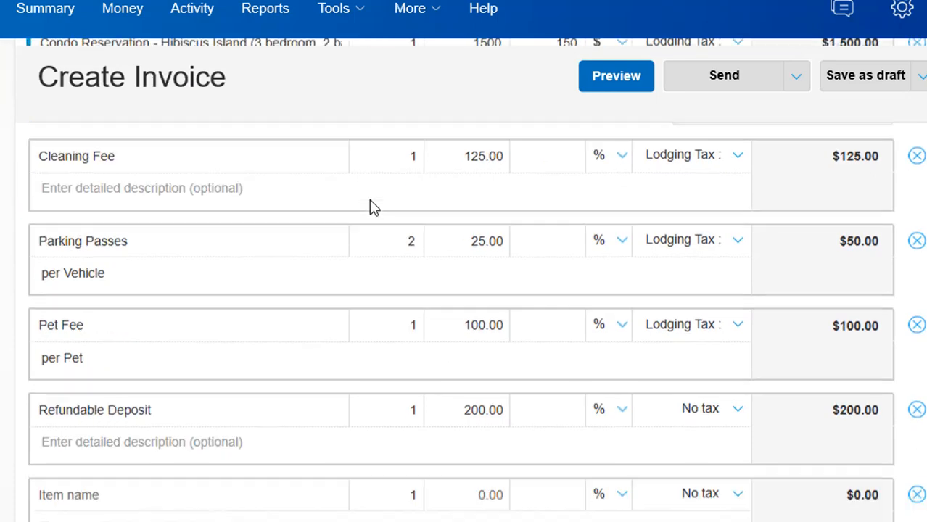
{"action": "scroll", "coordinate": [406, 246], "scroll_direction": "down", "scroll_amount": 1}
{"action": "scroll", "coordinate": [580, 450], "scroll_direction": "down", "scroll_amount": 1}
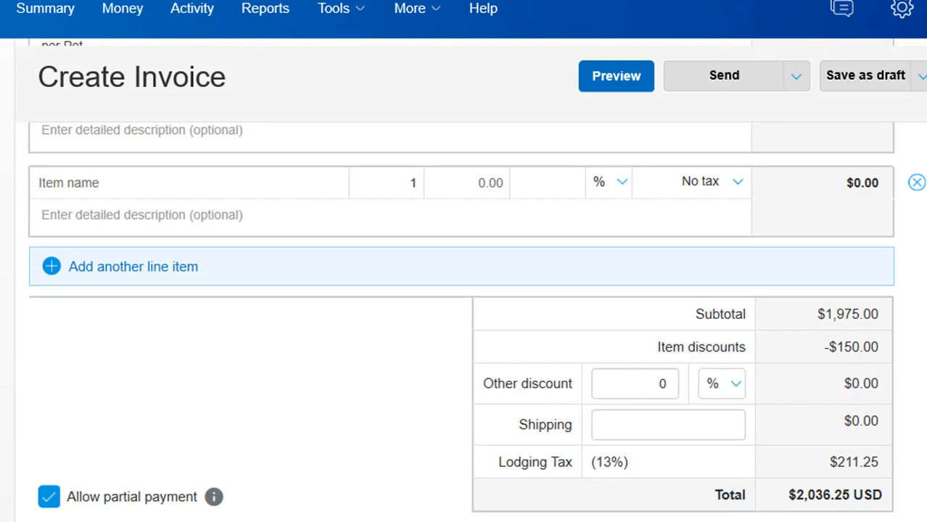
{"action": "scroll", "coordinate": [465, 290], "scroll_direction": "up", "scroll_amount": 8}
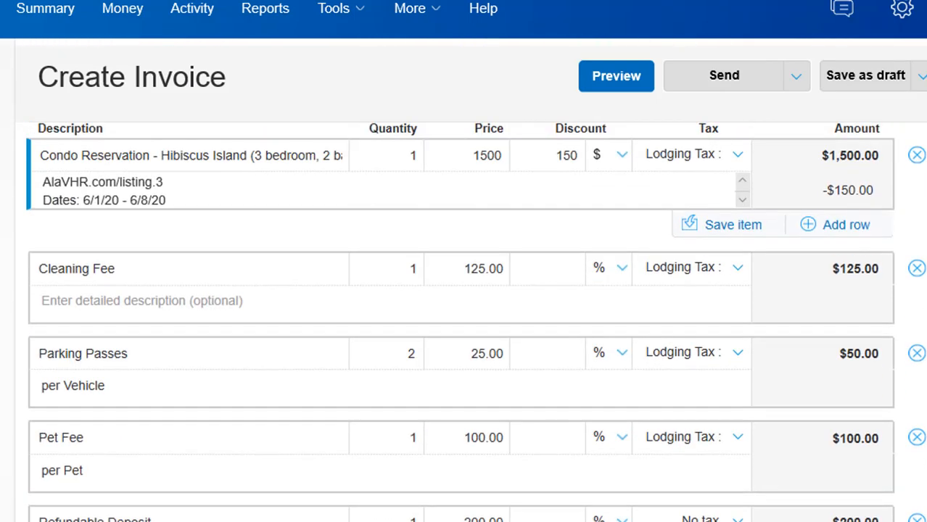
{"action": "left_click", "coordinate": [616, 167]}
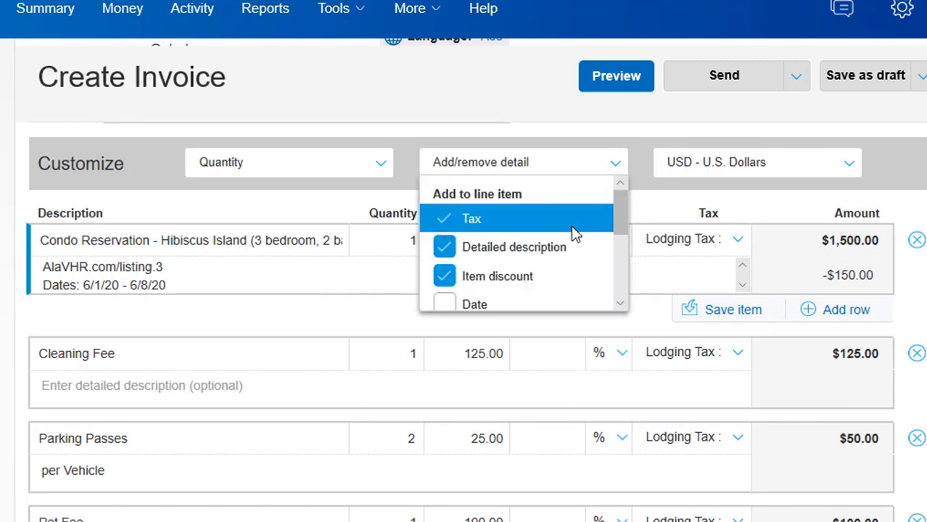
{"action": "left_click_drag", "start_coordinate": [621, 208], "coordinate": [610, 272]}
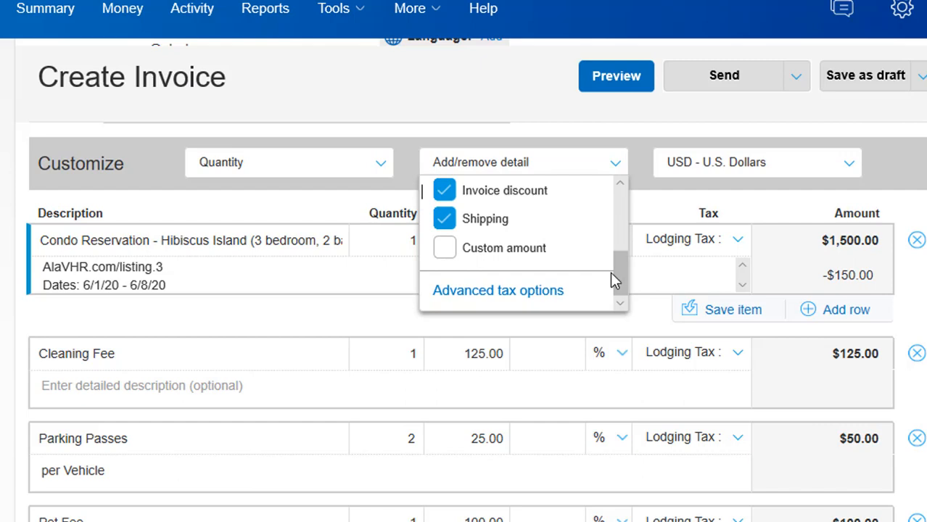
{"action": "left_click", "coordinate": [444, 222]}
{"action": "left_click", "coordinate": [447, 192]}
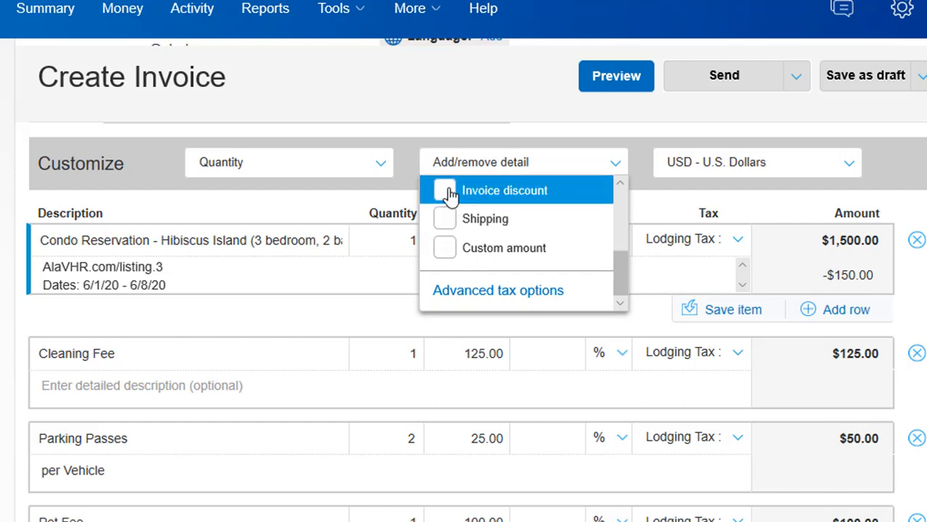
{"action": "left_click", "coordinate": [925, 231]}
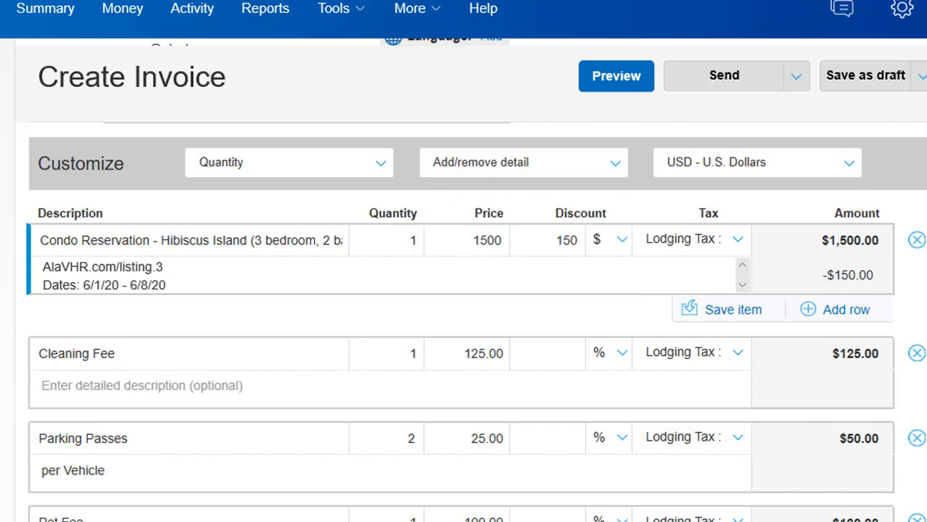
{"action": "scroll", "coordinate": [886, 353], "scroll_direction": "down", "scroll_amount": 7}
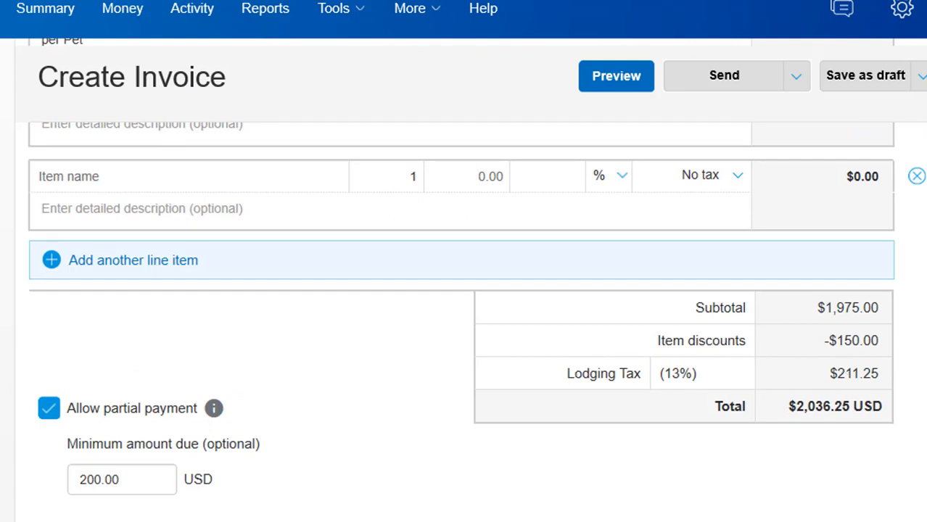
{"action": "scroll", "coordinate": [98, 171], "scroll_direction": "down", "scroll_amount": 3}
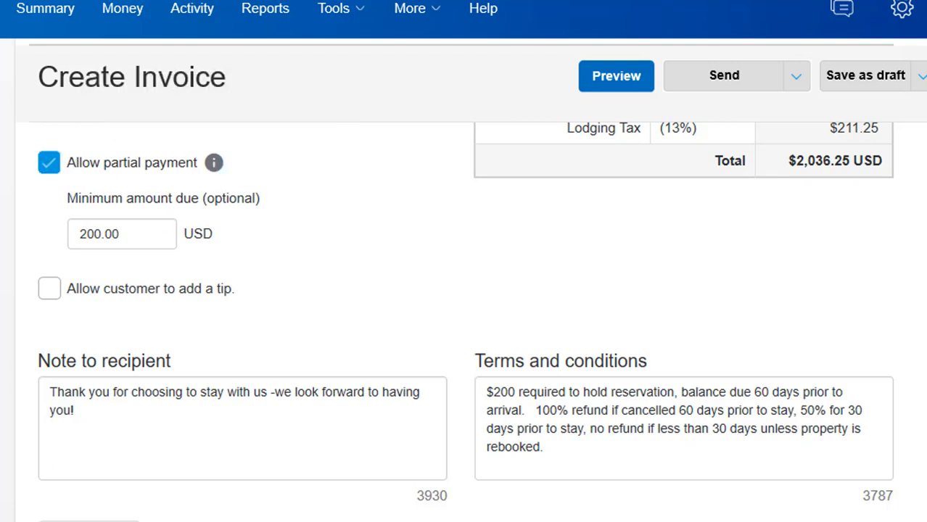
{"action": "scroll", "coordinate": [156, 300], "scroll_direction": "up", "scroll_amount": 10}
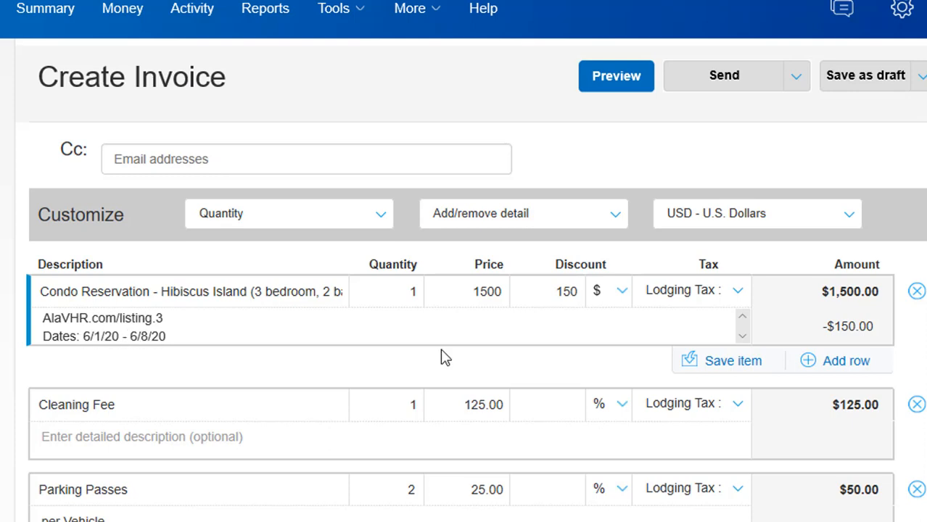
{"action": "scroll", "coordinate": [761, 420], "scroll_direction": "up", "scroll_amount": 8}
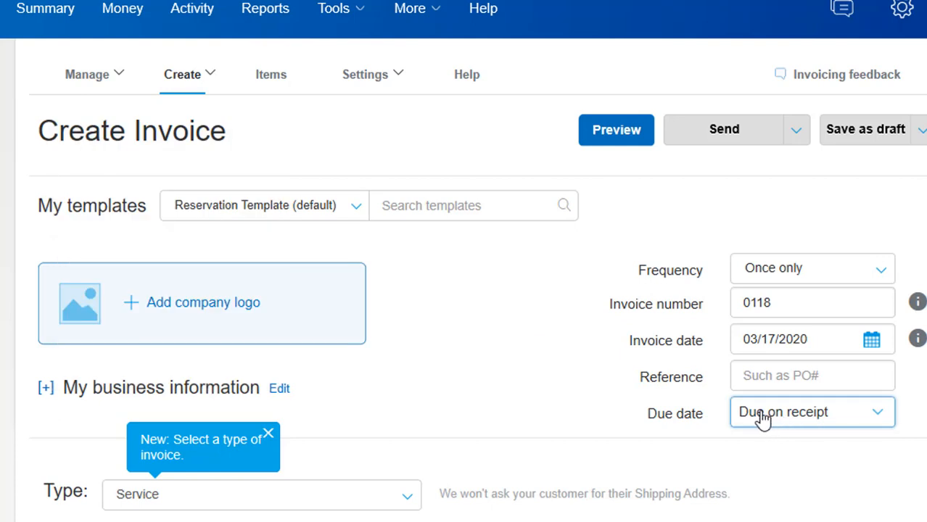
Change the due date from due on receipt to the specific date 04/01/2020
{"action": "left_click", "coordinate": [878, 414]}
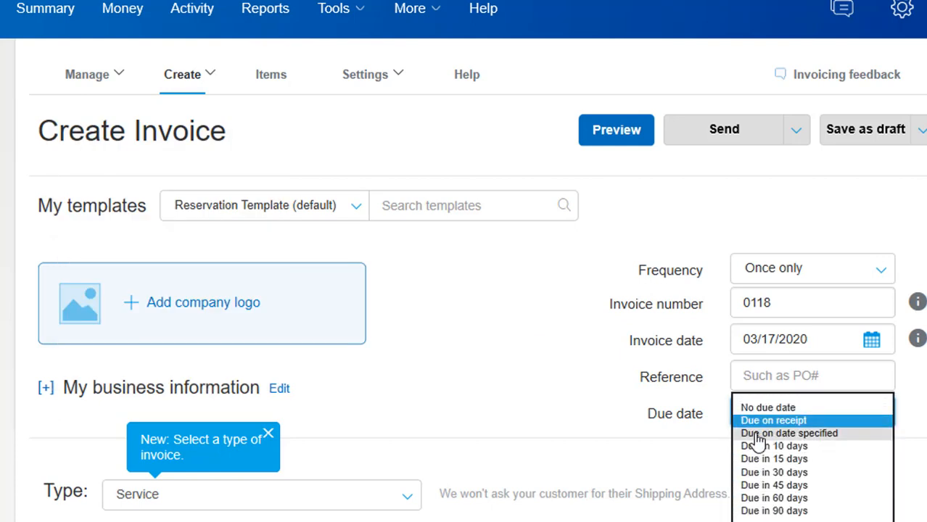
{"action": "left_click", "coordinate": [797, 434]}
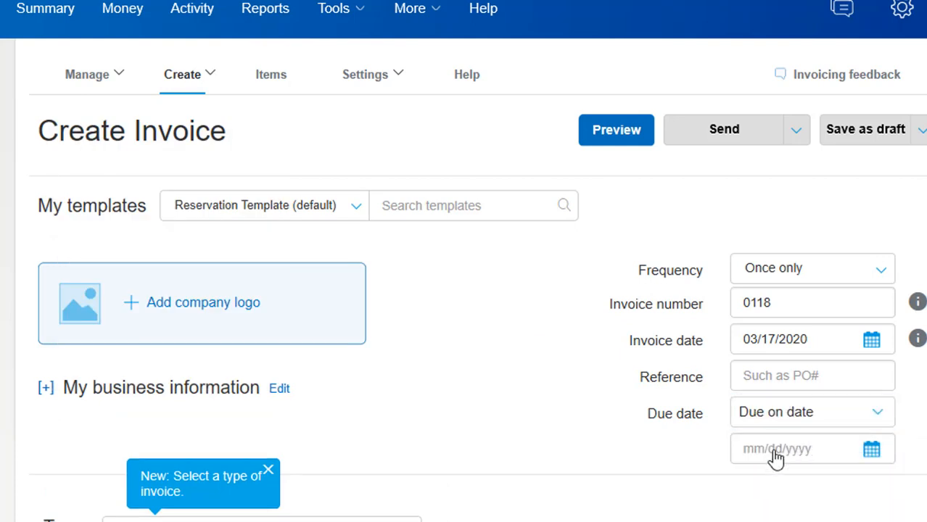
{"action": "left_click", "coordinate": [775, 452]}
{"action": "scroll", "coordinate": [748, 392], "scroll_direction": "down", "scroll_amount": 4}
{"action": "scroll", "coordinate": [790, 299], "scroll_direction": "up", "scroll_amount": 2}
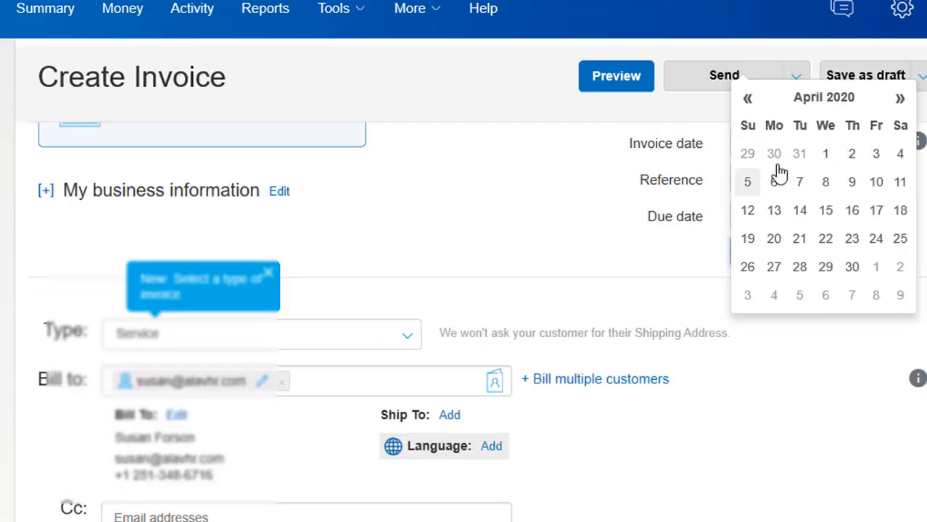
{"action": "left_click", "coordinate": [827, 154]}
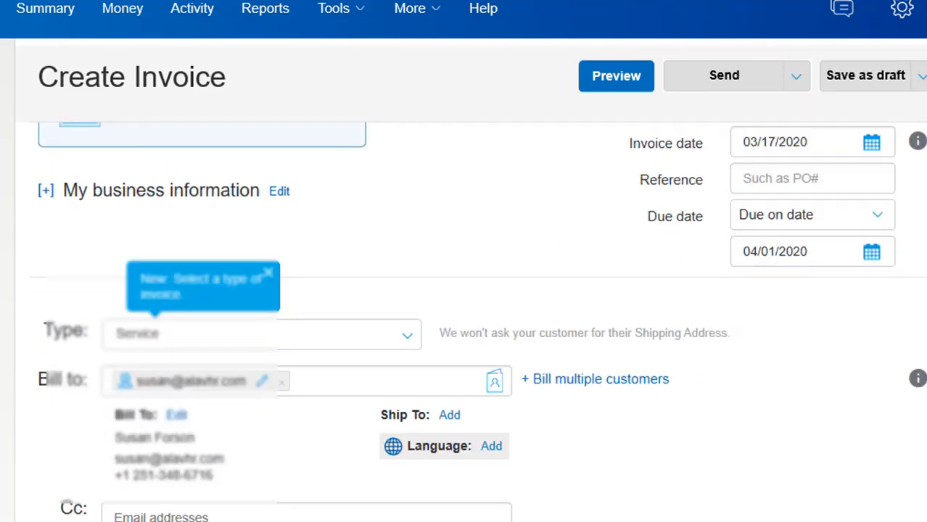
Preview the invoice and try the payment options: a custom amount of 50, then minimum due
{"action": "left_click", "coordinate": [622, 81]}
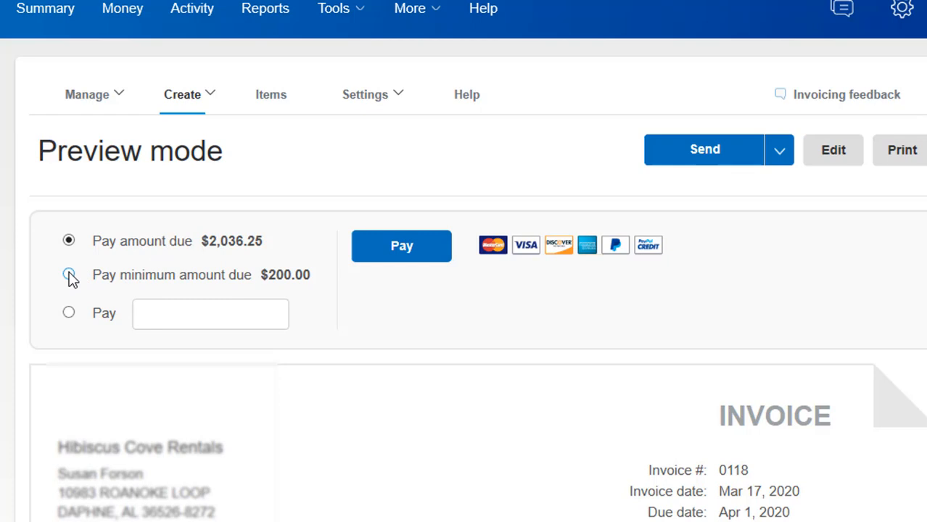
{"action": "left_click", "coordinate": [69, 316]}
{"action": "left_click", "coordinate": [161, 312]}
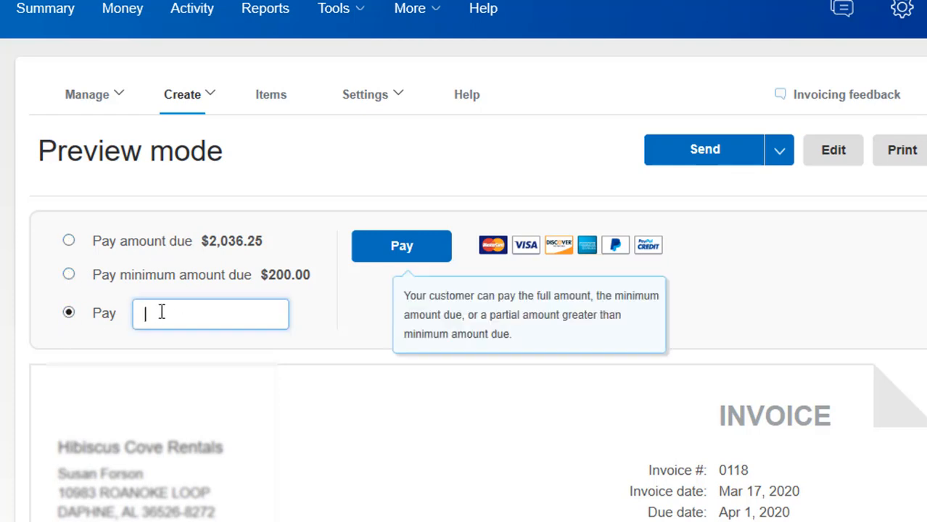
{"action": "type", "text": "50"}
{"action": "left_click", "coordinate": [172, 276]}
Scroll through the preview to check the $150 discount, $2,036.25 total and $200.00 minimum due
{"action": "scroll", "coordinate": [486, 386], "scroll_direction": "down", "scroll_amount": 2}
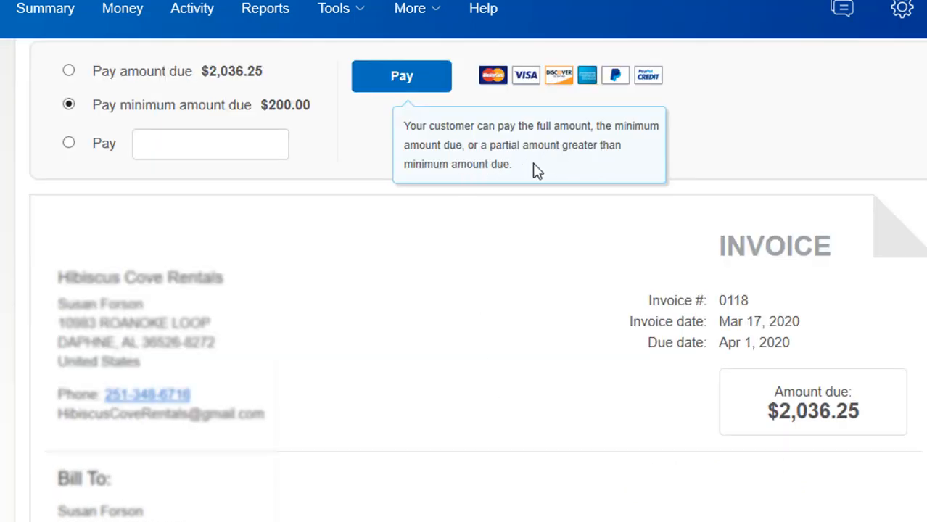
{"action": "scroll", "coordinate": [413, 340], "scroll_direction": "down", "scroll_amount": 1}
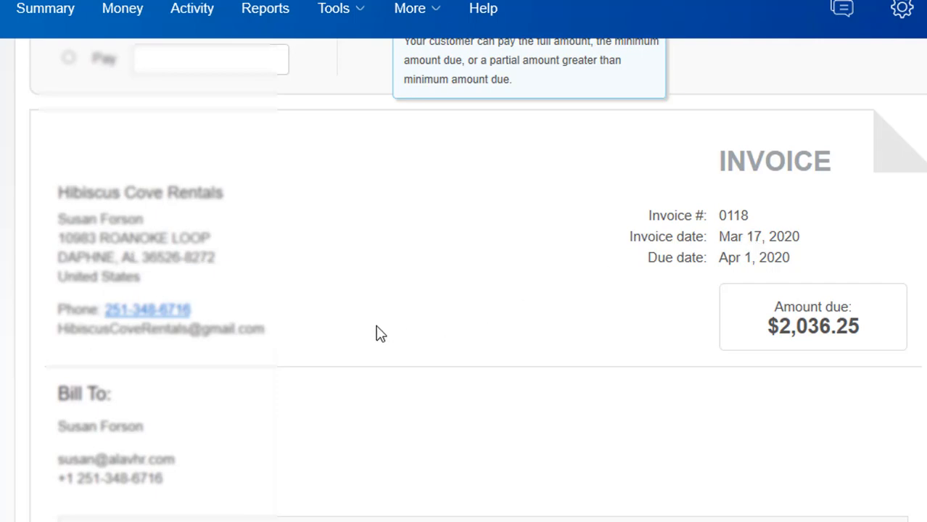
{"action": "scroll", "coordinate": [381, 331], "scroll_direction": "down", "scroll_amount": 3}
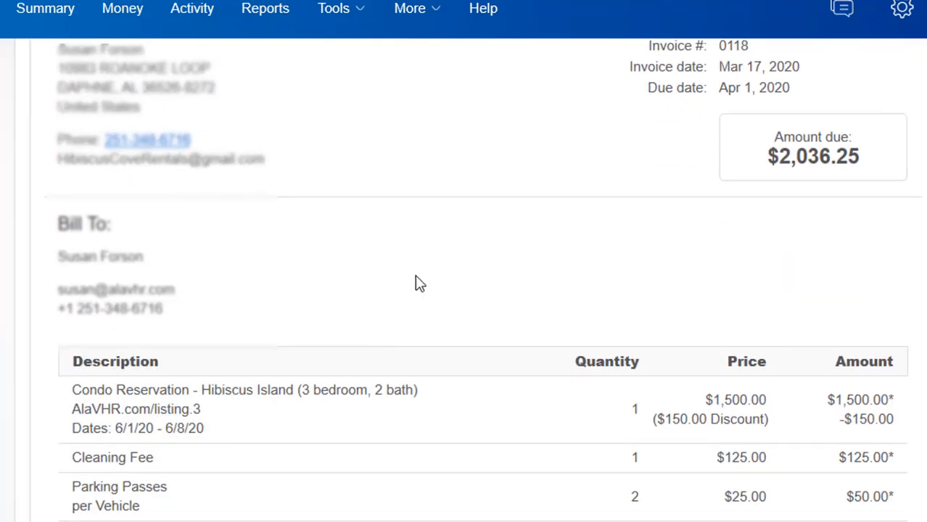
{"action": "scroll", "coordinate": [421, 283], "scroll_direction": "down", "scroll_amount": 3}
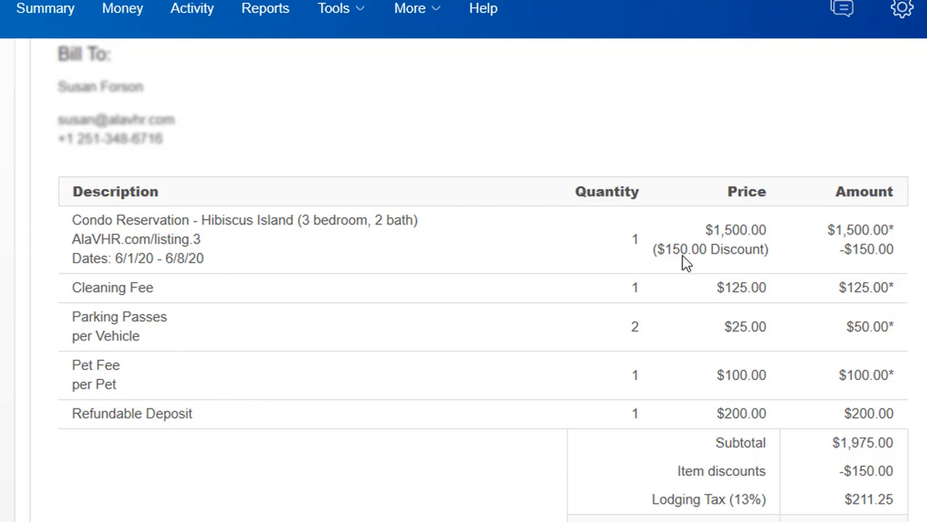
{"action": "scroll", "coordinate": [490, 261], "scroll_direction": "down", "scroll_amount": 4}
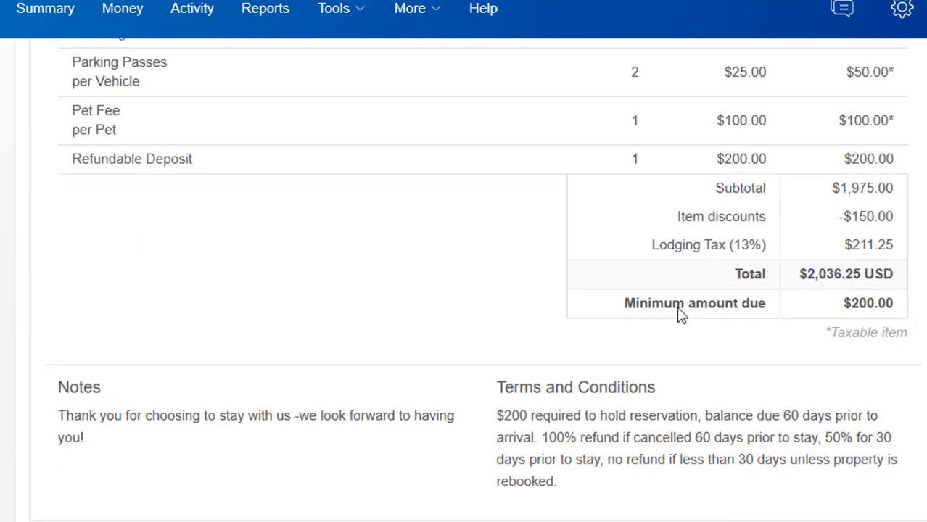
{"action": "scroll", "coordinate": [453, 236], "scroll_direction": "down", "scroll_amount": 3}
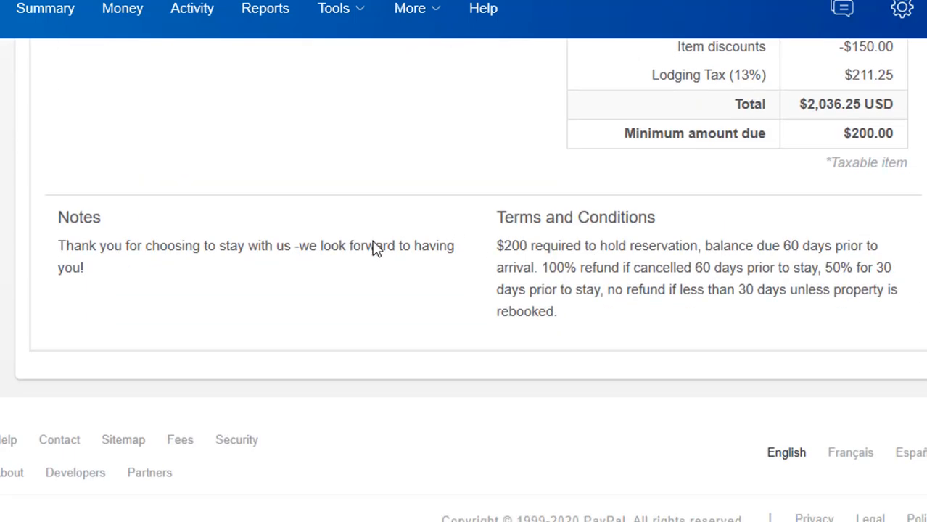
{"action": "scroll", "coordinate": [812, 276], "scroll_direction": "up", "scroll_amount": 15}
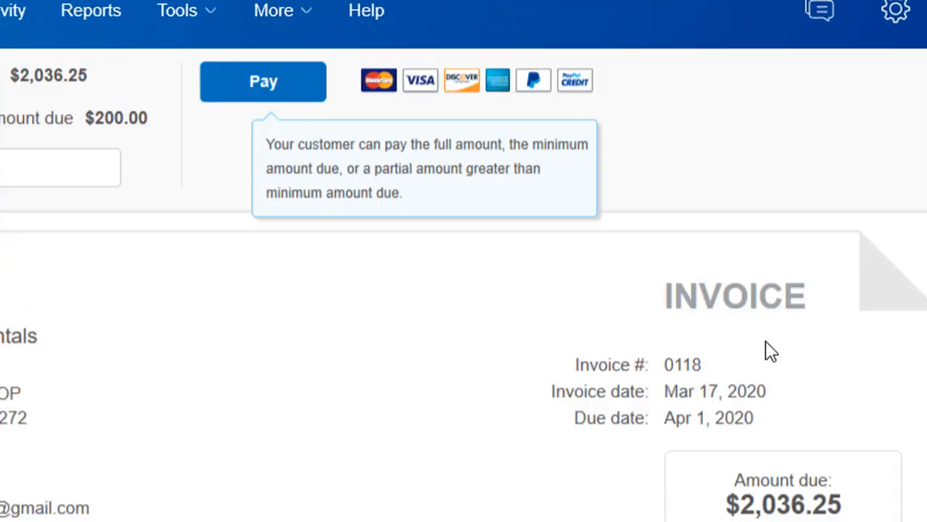
Send invoice 0118 to the customer from the Send options
{"action": "scroll", "coordinate": [771, 351], "scroll_direction": "up", "scroll_amount": 3}
{"action": "left_click", "coordinate": [596, 192]}
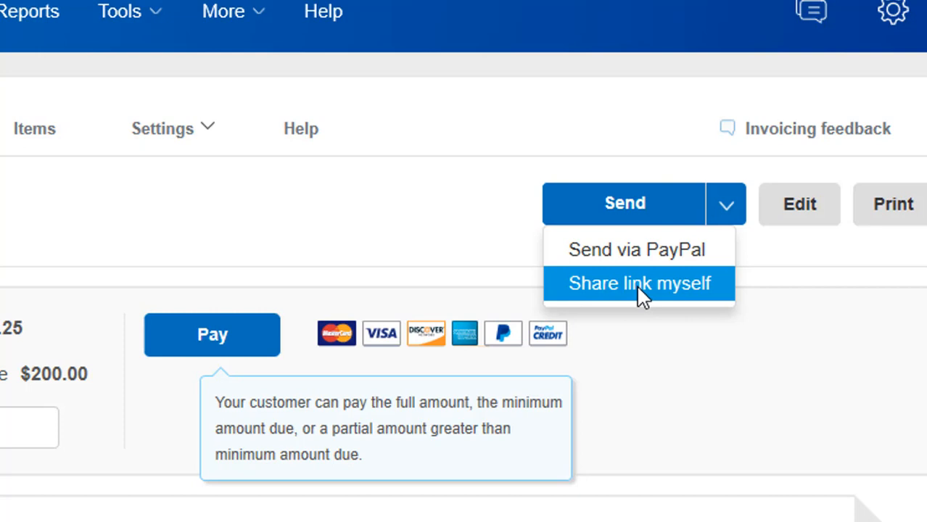
{"action": "left_click", "coordinate": [626, 205]}
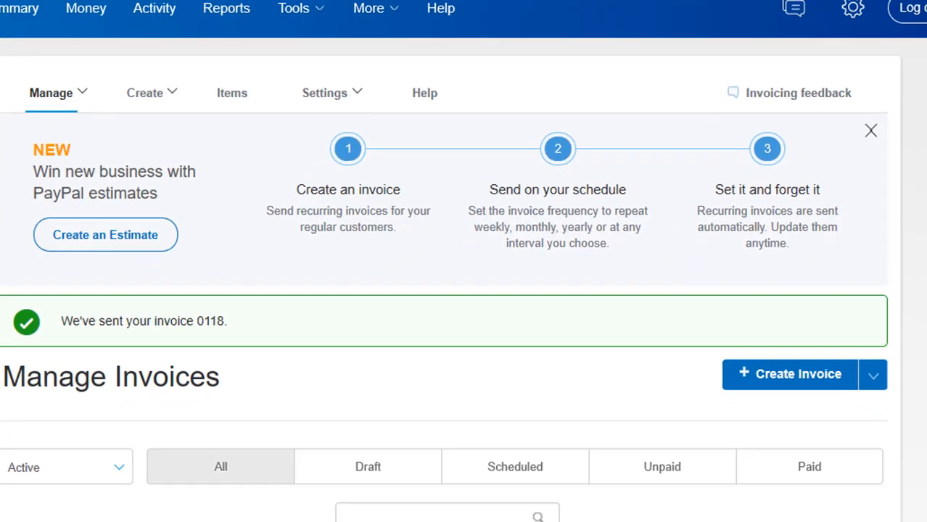